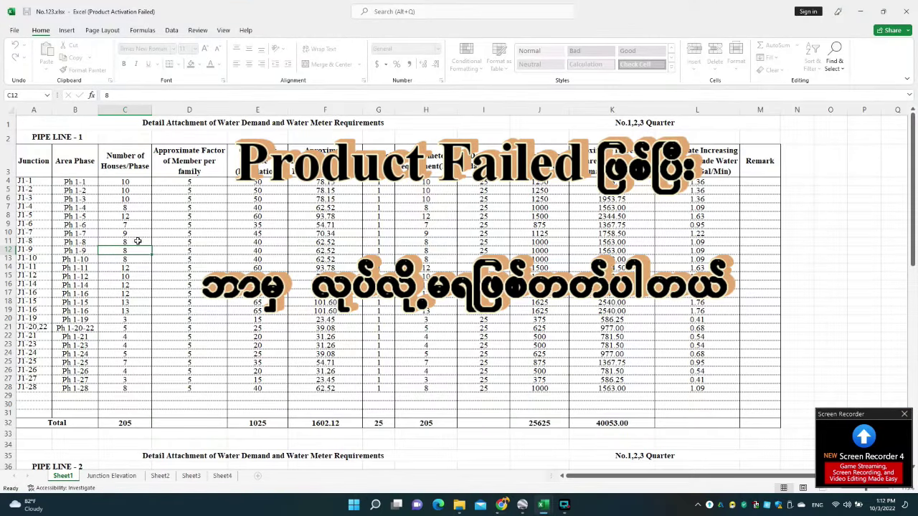
Select cells C11, C8 and C7 in Excel to test whether editing works
{"action": "left_click", "coordinate": [138, 241]}
{"action": "scroll", "coordinate": [132, 237], "scroll_direction": "down", "scroll_amount": 8}
{"action": "scroll", "coordinate": [122, 231], "scroll_direction": "up", "scroll_amount": 8}
{"action": "left_click", "coordinate": [125, 216]}
{"action": "left_click", "coordinate": [135, 208]}
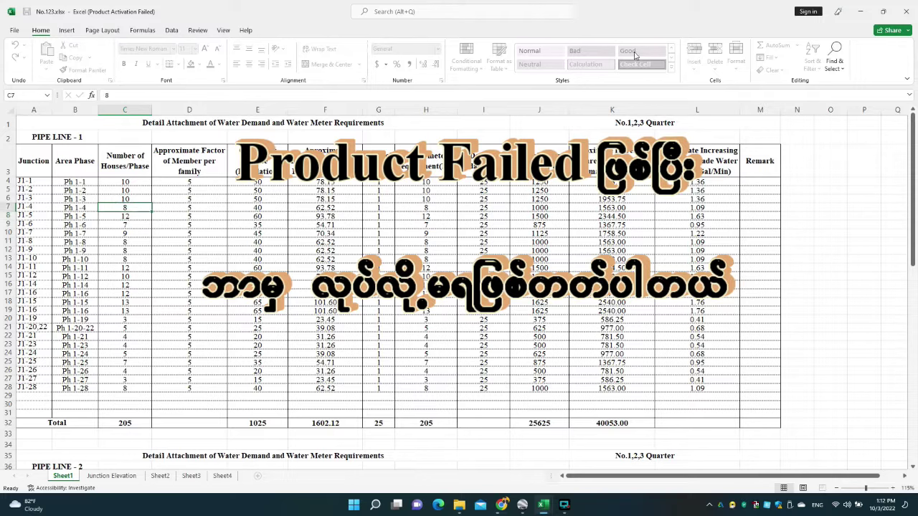
Check that Excel's Insert, File, Page Layout, Formulas, Data, Review and View commands are disabled
{"action": "left_click", "coordinate": [67, 31]}
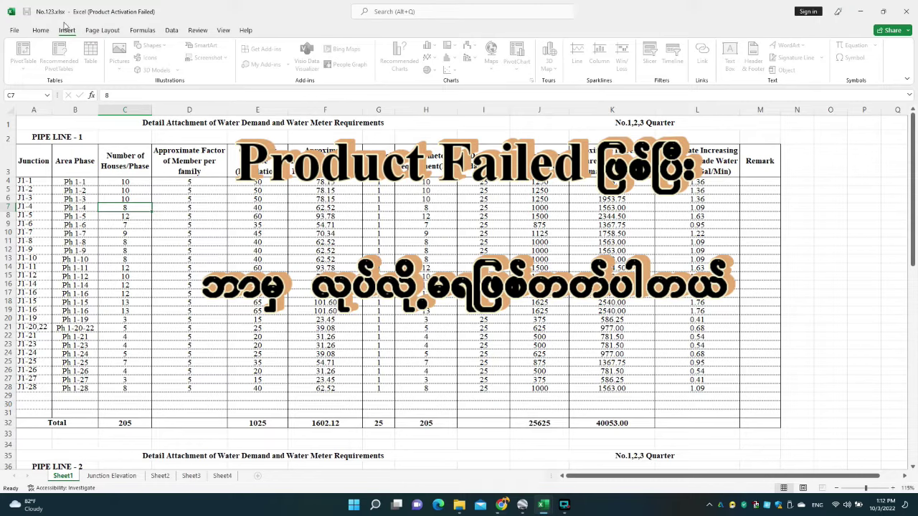
{"action": "left_click", "coordinate": [14, 32]}
{"action": "key", "text": "Escape"}
{"action": "left_click", "coordinate": [102, 30]}
{"action": "left_click", "coordinate": [142, 31]}
{"action": "left_click", "coordinate": [171, 30]}
{"action": "left_click", "coordinate": [198, 30]}
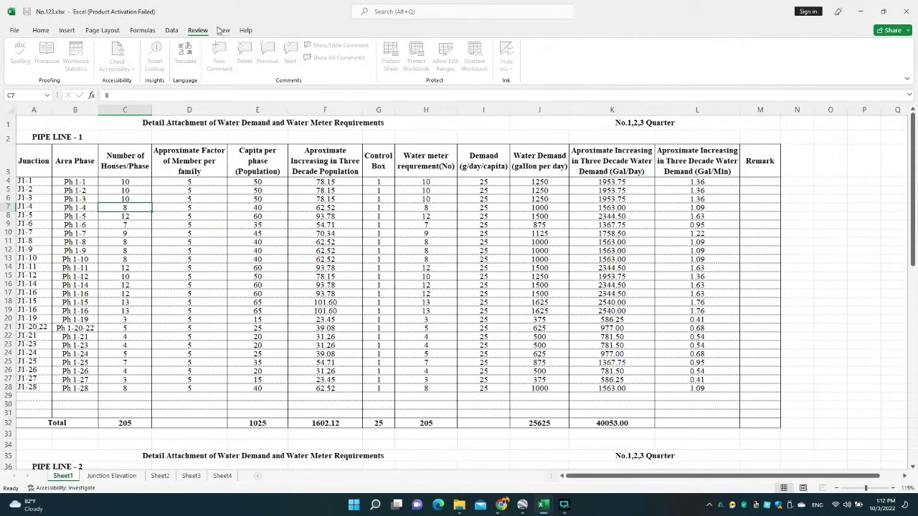
{"action": "left_click", "coordinate": [223, 30]}
{"action": "left_click", "coordinate": [41, 30]}
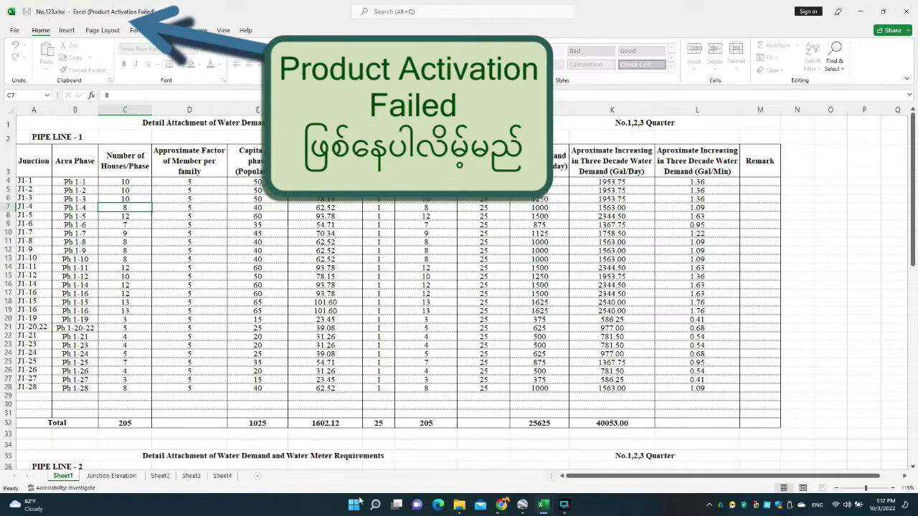
Launch Word by searching 'word' in Windows Search and open a blank document
{"action": "left_click", "coordinate": [373, 506]}
{"action": "type", "text": "word"}
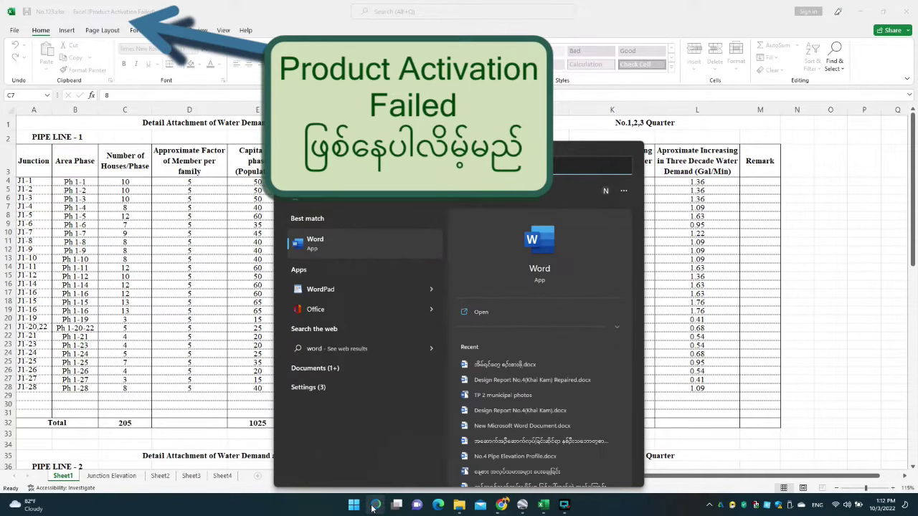
{"action": "key", "text": "Return"}
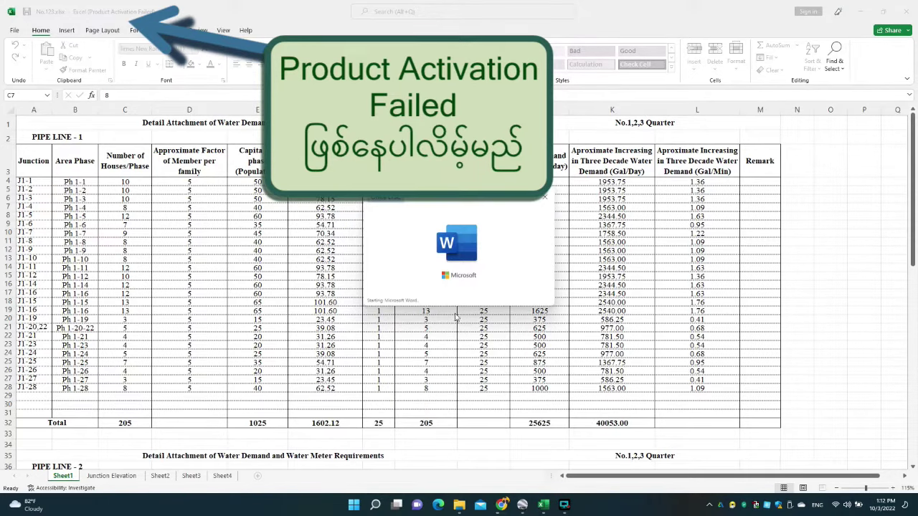
{"action": "key", "text": "Return"}
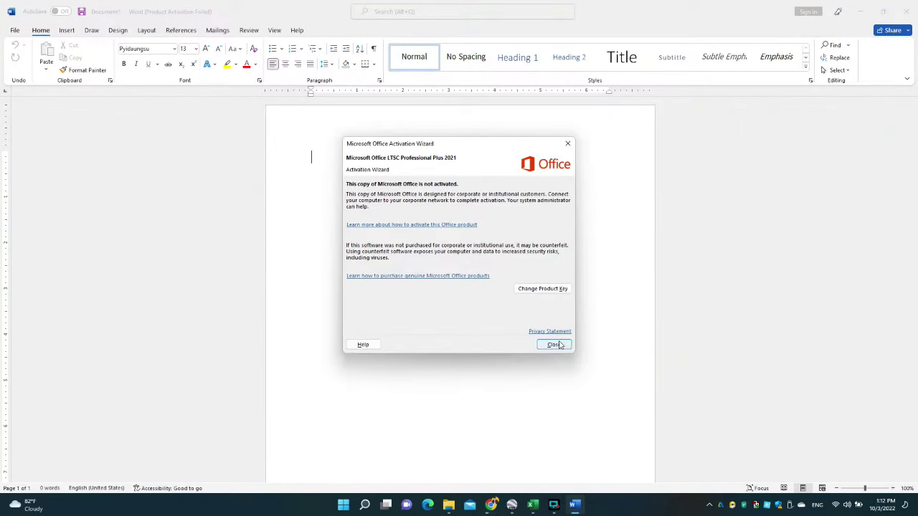
Dismiss the activation wizard and confirm Word's Insert, Mailings, Layout, Design, Draw and File commands stay locked
{"action": "left_click", "coordinate": [553, 344]}
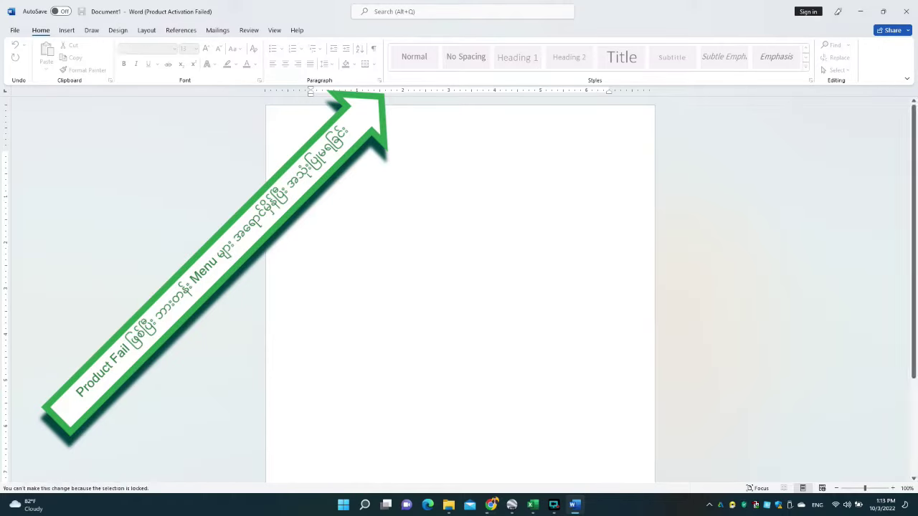
{"action": "left_click", "coordinate": [67, 31]}
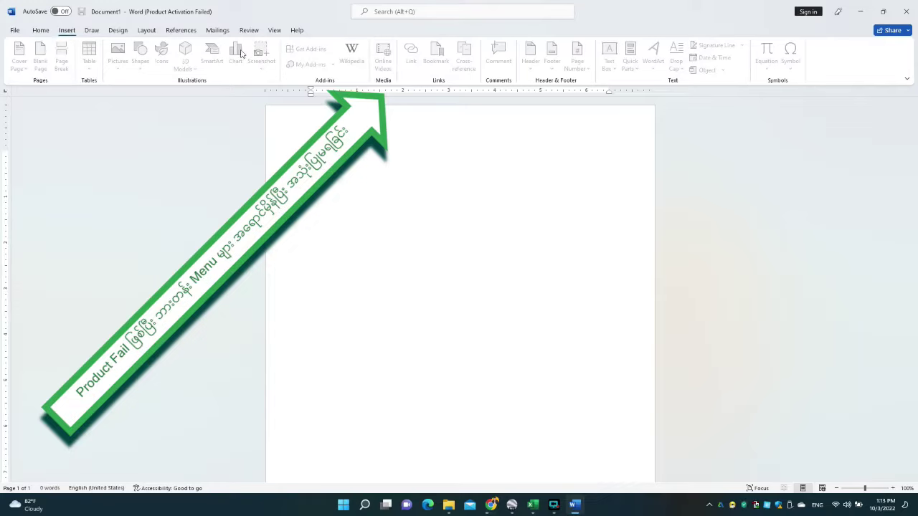
{"action": "left_click", "coordinate": [218, 30]}
{"action": "left_click", "coordinate": [147, 30]}
{"action": "left_click", "coordinate": [117, 30]}
{"action": "left_click", "coordinate": [91, 30]}
{"action": "left_click", "coordinate": [40, 30]}
{"action": "left_click", "coordinate": [14, 30]}
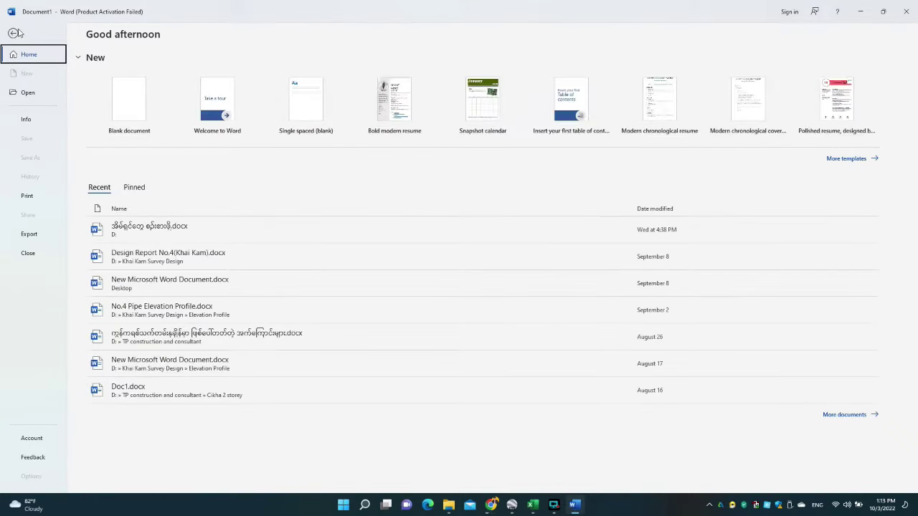
{"action": "left_click", "coordinate": [12, 33]}
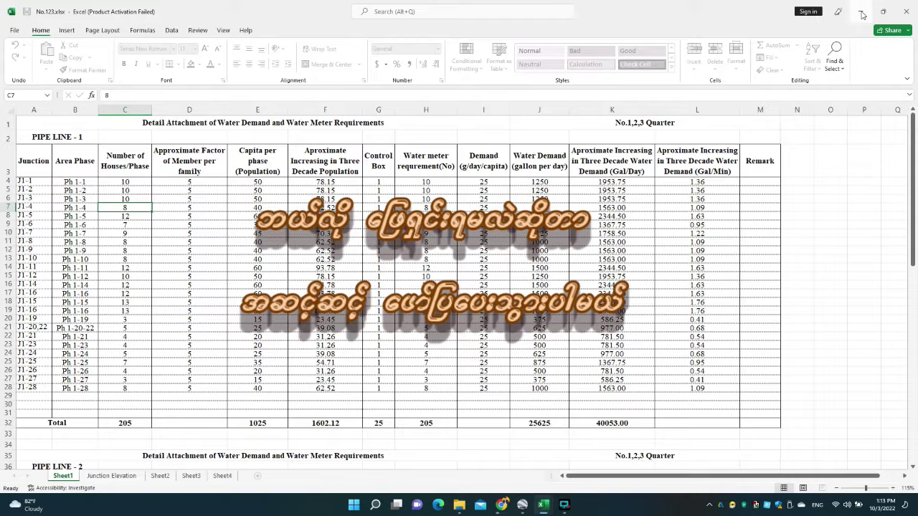
Show the desktop and refresh it twice from its shortcut menu
{"action": "left_click", "coordinate": [860, 12]}
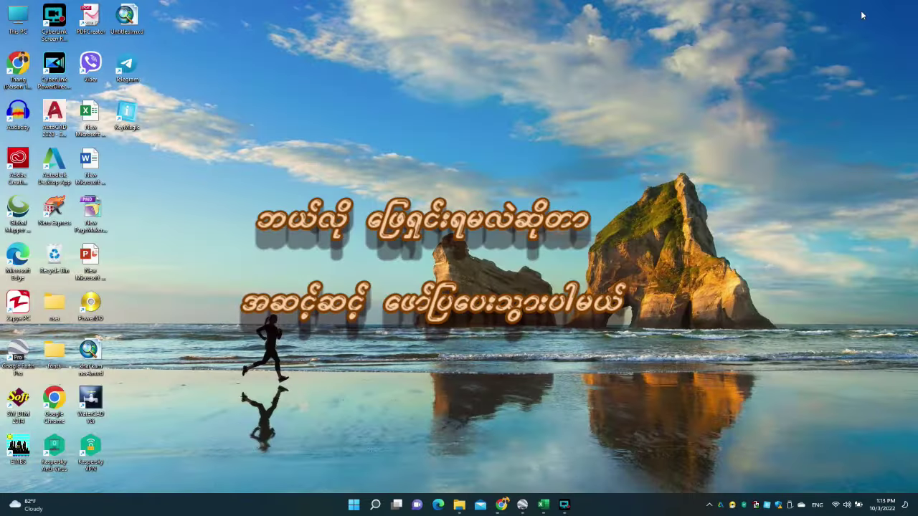
{"action": "right_click", "coordinate": [449, 84]}
{"action": "left_click", "coordinate": [473, 125]}
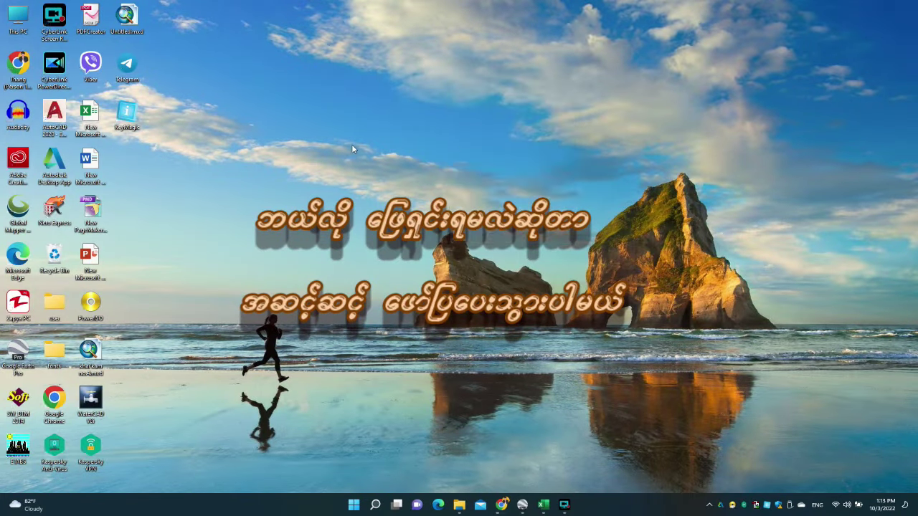
{"action": "right_click", "coordinate": [352, 146]}
{"action": "left_click", "coordinate": [378, 185]}
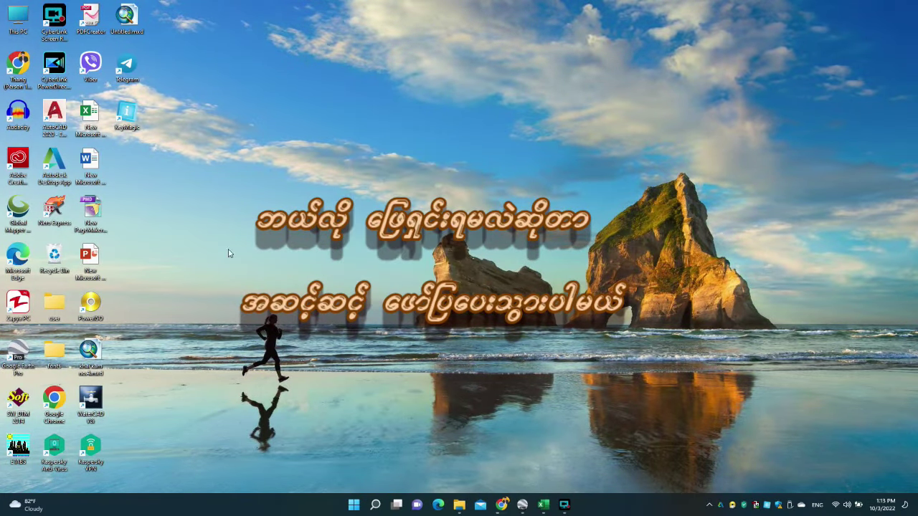
Browse This PC > Local Disk (C:) > Program Files > Microsoft Office > Office16
{"action": "double_click", "coordinate": [21, 25]}
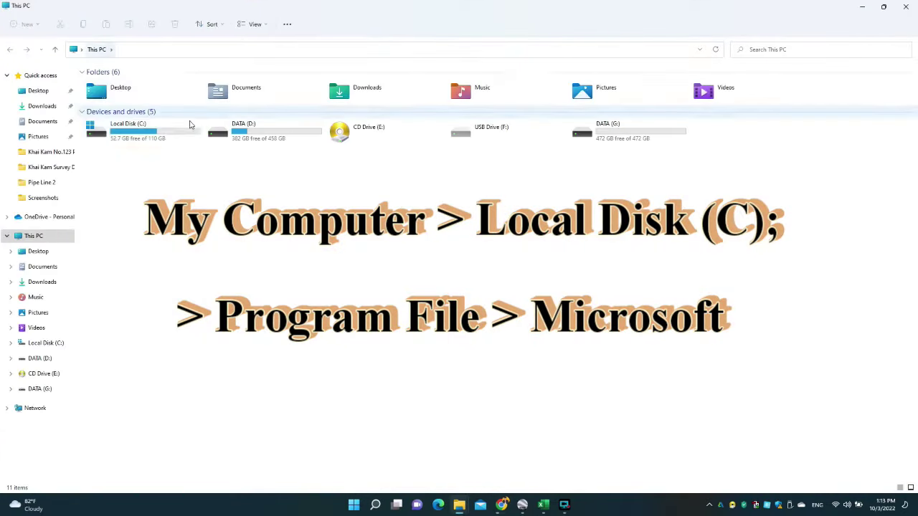
{"action": "left_click", "coordinate": [173, 142]}
{"action": "double_click", "coordinate": [172, 142]}
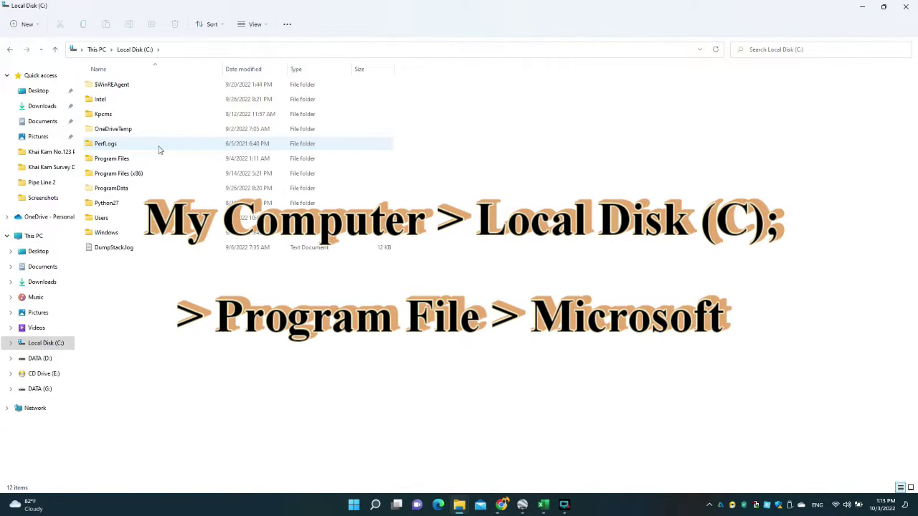
{"action": "double_click", "coordinate": [143, 158]}
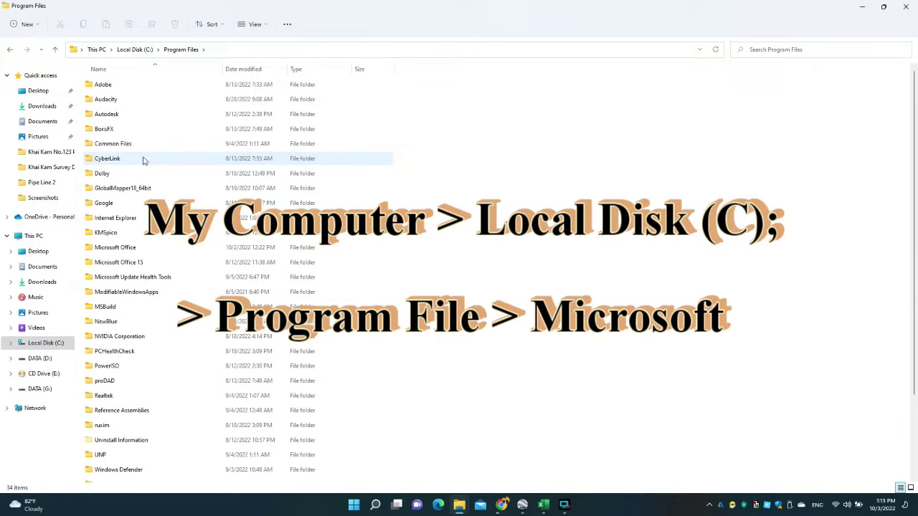
{"action": "double_click", "coordinate": [151, 251]}
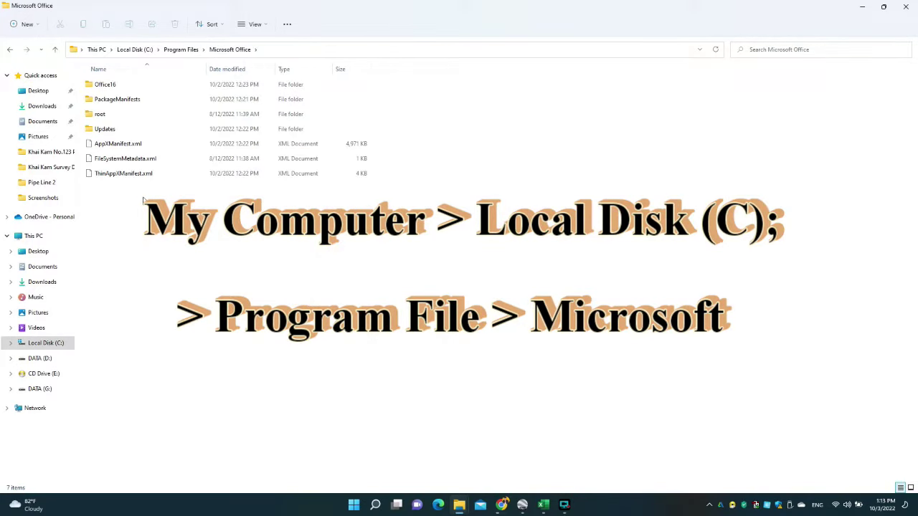
{"action": "double_click", "coordinate": [119, 86]}
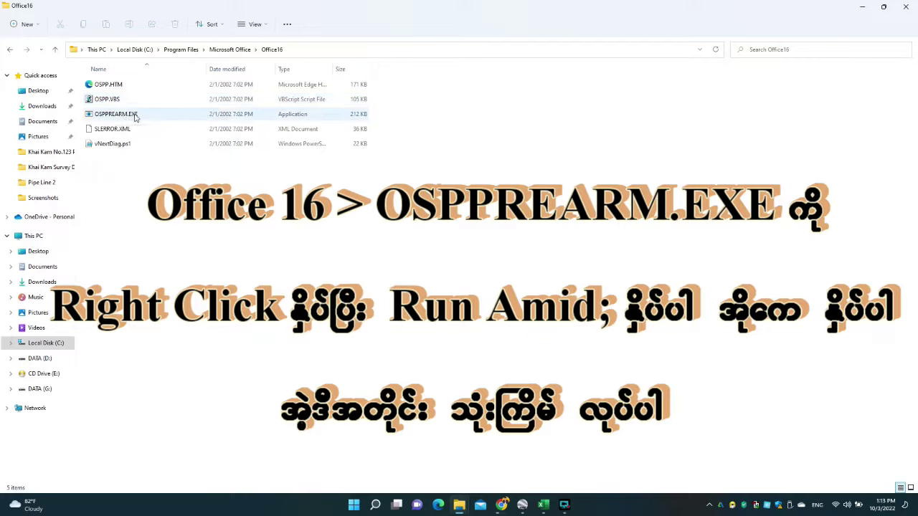
Select OSPPREARM.EXE and bring up its context menu to run it as administrator
{"action": "left_click", "coordinate": [134, 117]}
{"action": "right_click", "coordinate": [134, 114]}
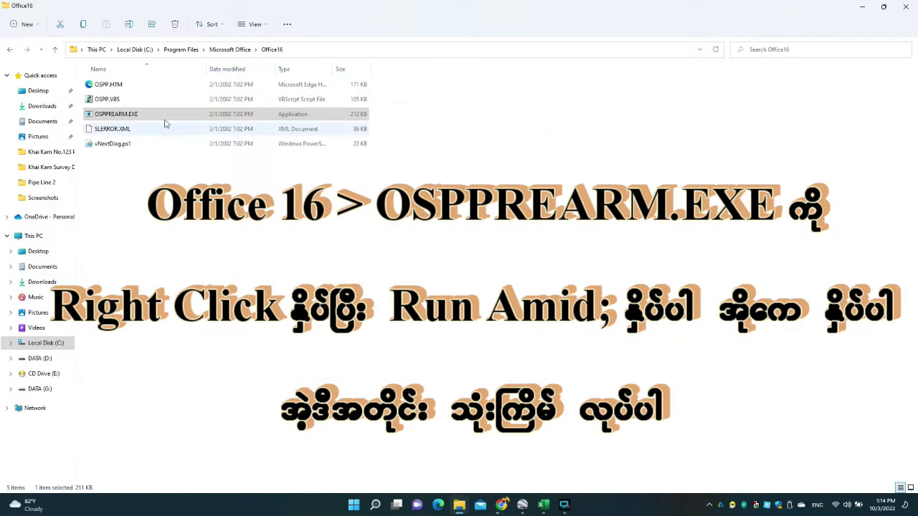
{"action": "right_click", "coordinate": [149, 114]}
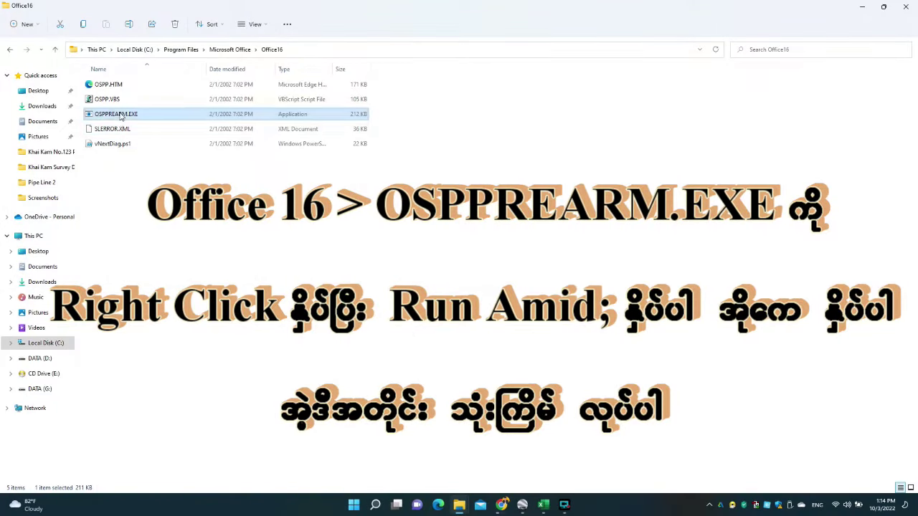
{"action": "right_click", "coordinate": [120, 113]}
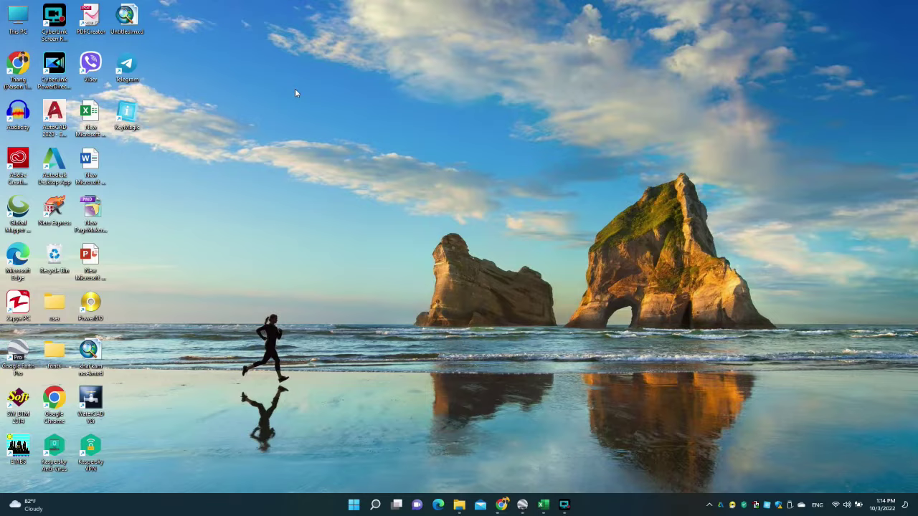
{"action": "right_click", "coordinate": [295, 88]}
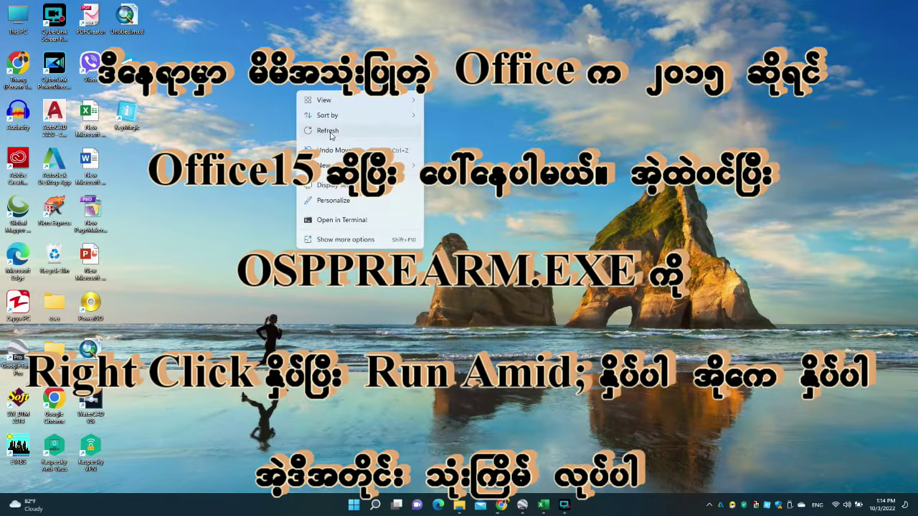
{"action": "left_click", "coordinate": [331, 135]}
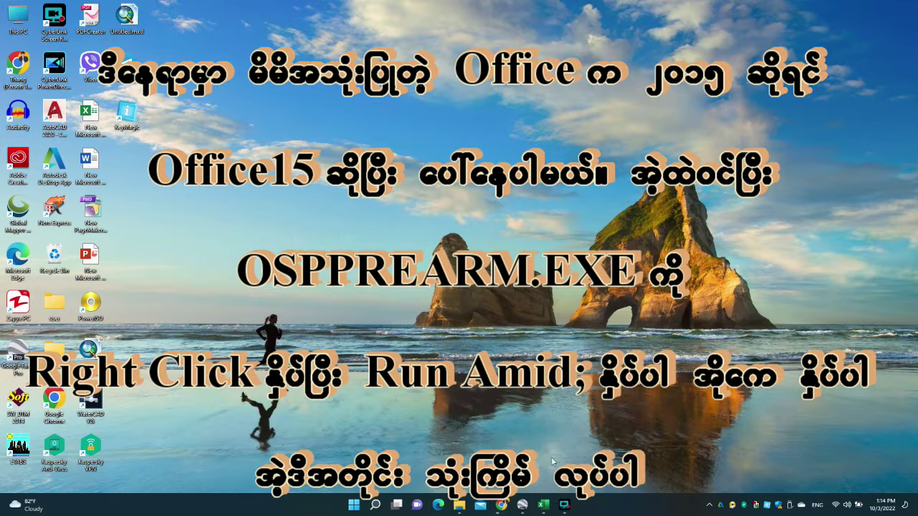
{"action": "mouse_move", "coordinate": [545, 503]}
{"action": "right_click", "coordinate": [295, 91]}
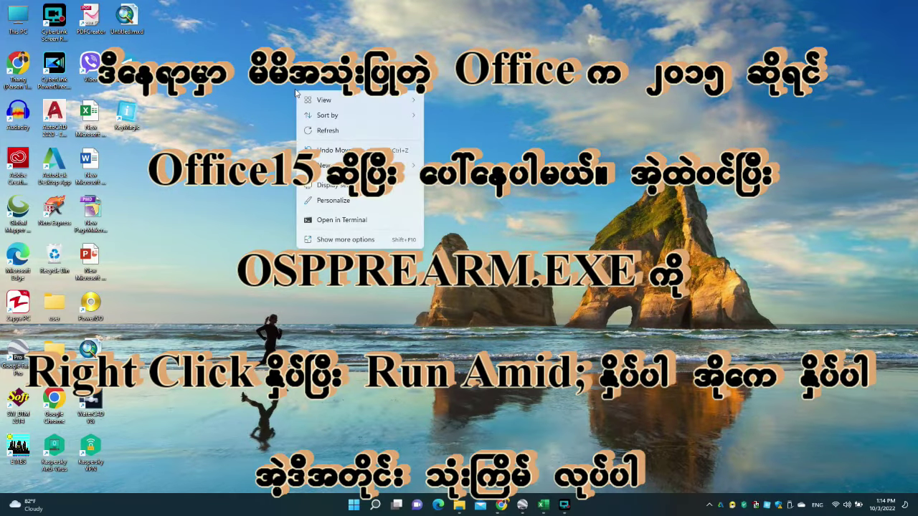
{"action": "left_click", "coordinate": [331, 136]}
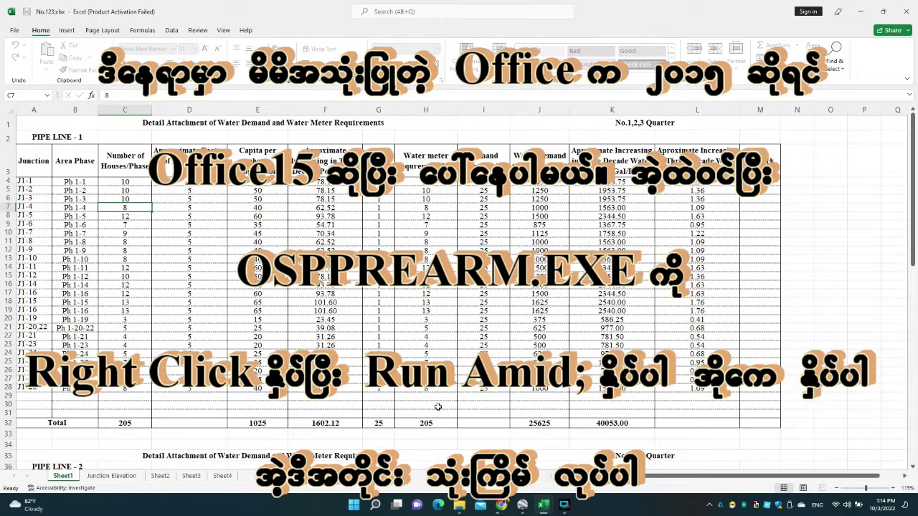
{"action": "right_click", "coordinate": [297, 91]}
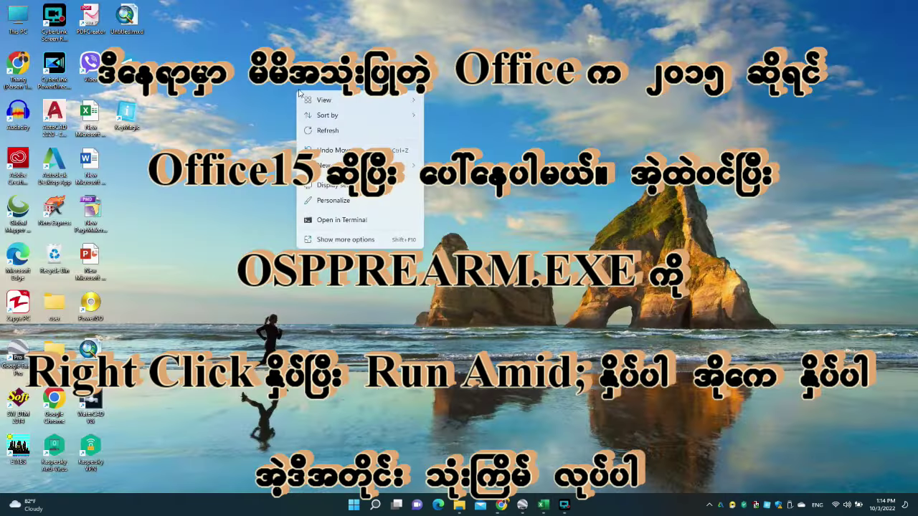
{"action": "left_click", "coordinate": [331, 136]}
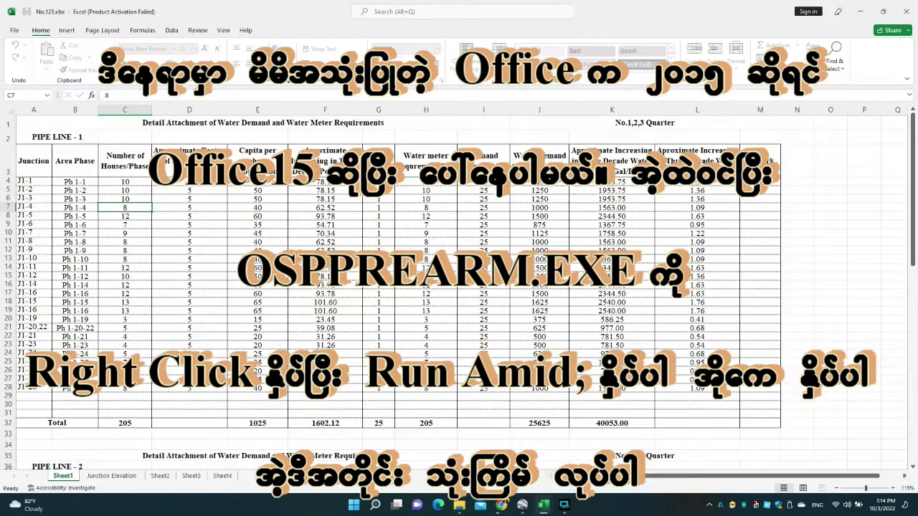
{"action": "right_click", "coordinate": [295, 91]}
{"action": "left_click", "coordinate": [331, 133]}
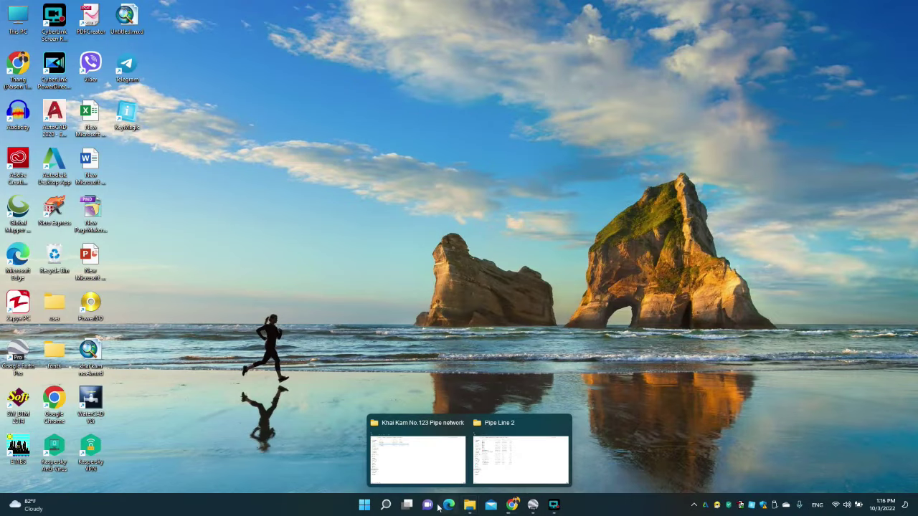
{"action": "left_click", "coordinate": [386, 505]}
Launch Word by searching 'word', start a blank document and type 'fafewt'
{"action": "type", "text": "w"}
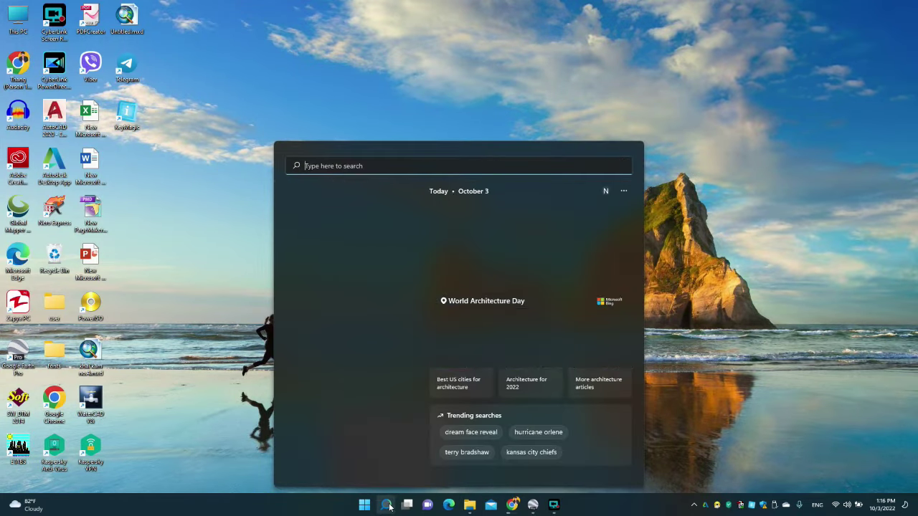
{"action": "type", "text": "ord"}
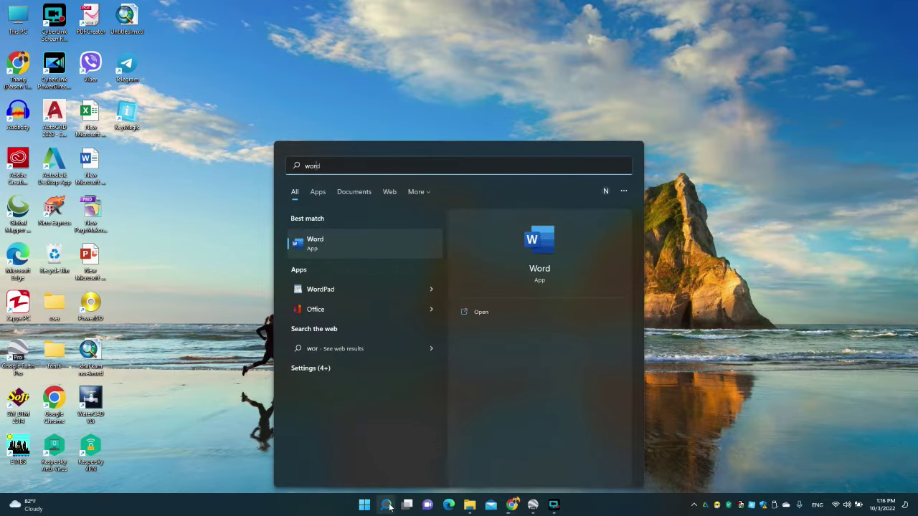
{"action": "key", "text": "Return"}
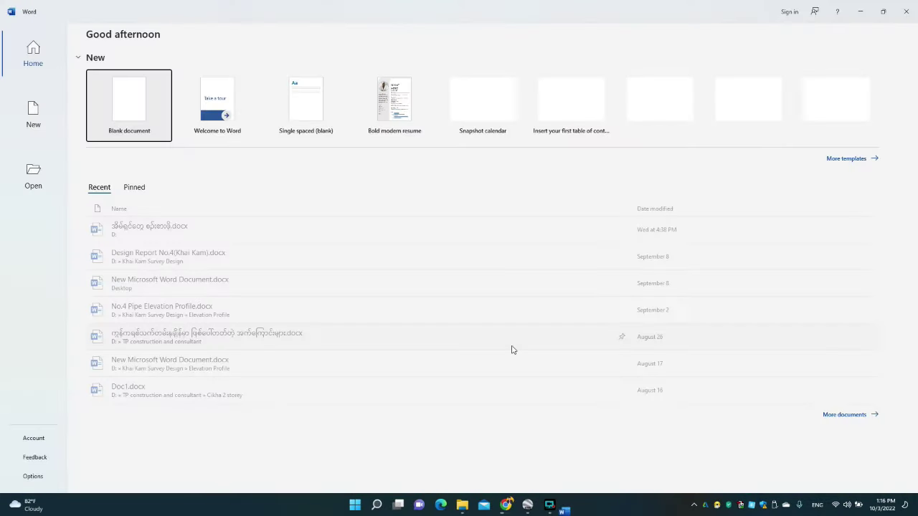
{"action": "left_click", "coordinate": [123, 90]}
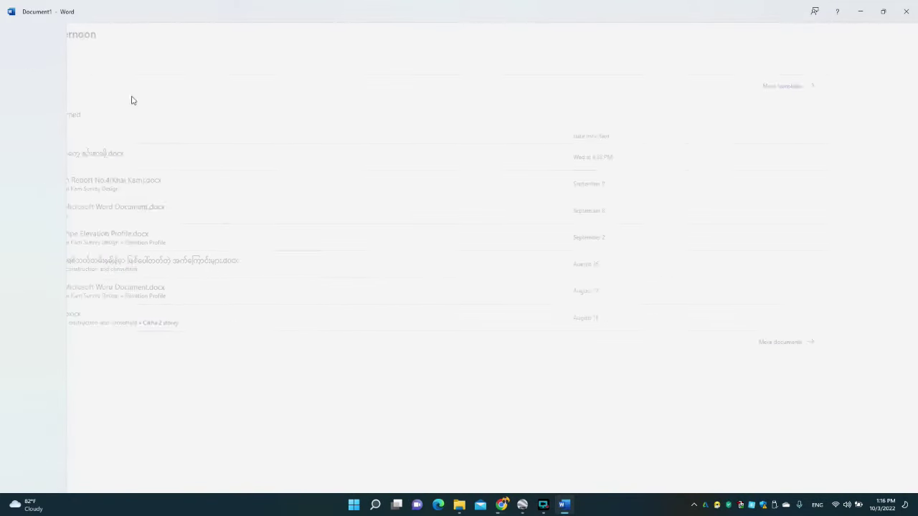
{"action": "type", "text": "fafewt"}
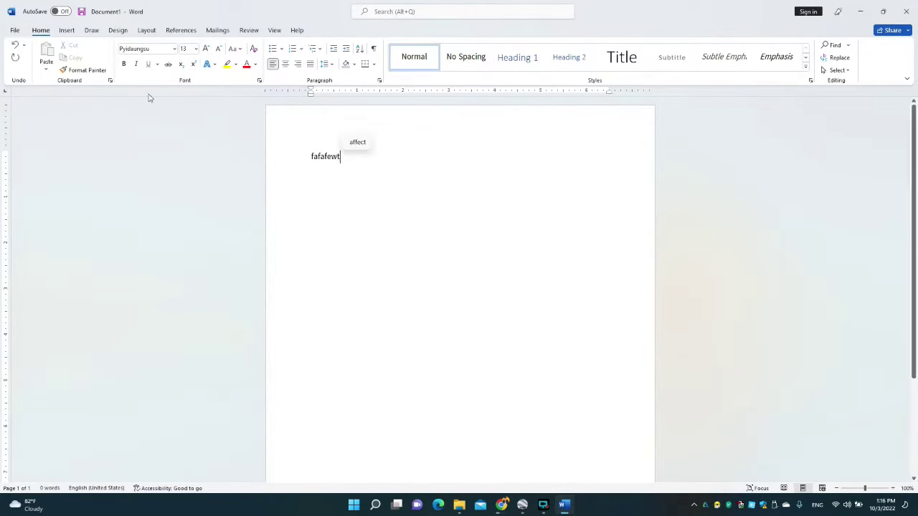
Verify Word's Insert, Design, References, Layout, Mailings tabs and File overview now open normally
{"action": "left_click", "coordinate": [65, 32]}
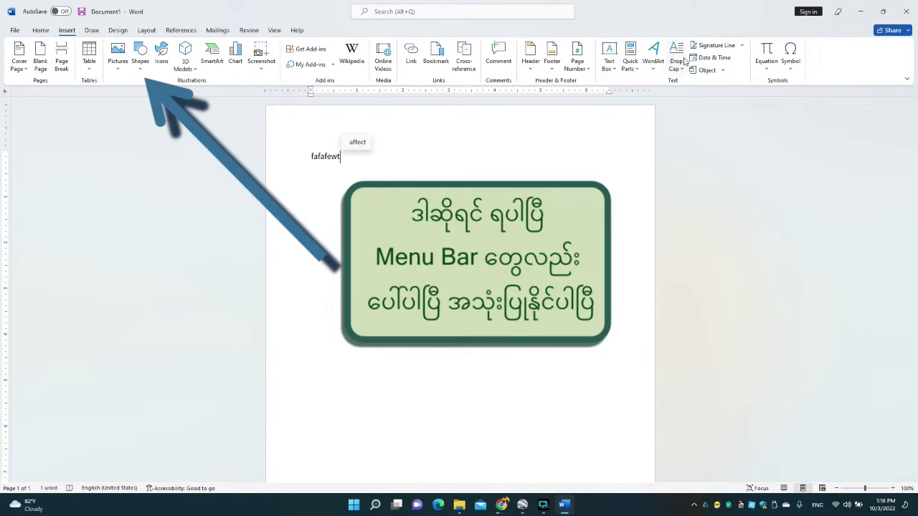
{"action": "left_click", "coordinate": [91, 32]}
{"action": "left_click", "coordinate": [117, 31]}
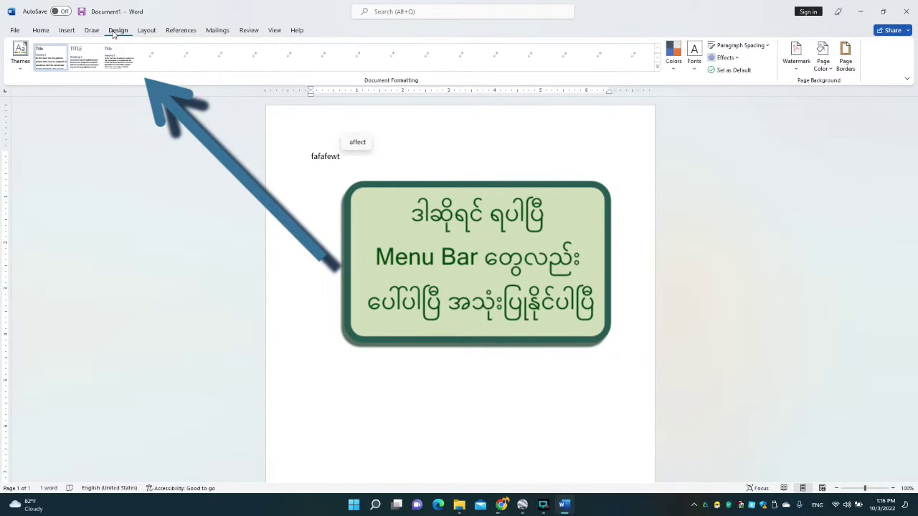
{"action": "left_click", "coordinate": [179, 31]}
{"action": "left_click", "coordinate": [146, 31]}
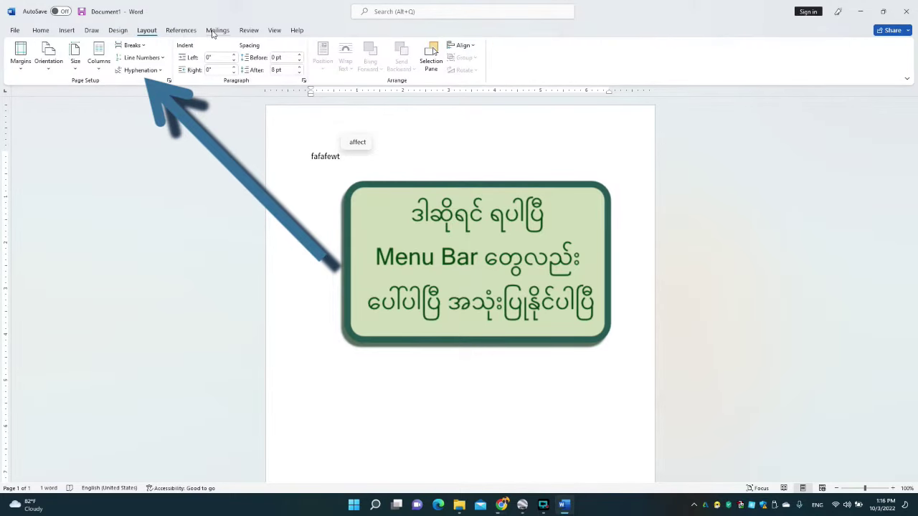
{"action": "left_click", "coordinate": [217, 31]}
{"action": "left_click", "coordinate": [17, 32]}
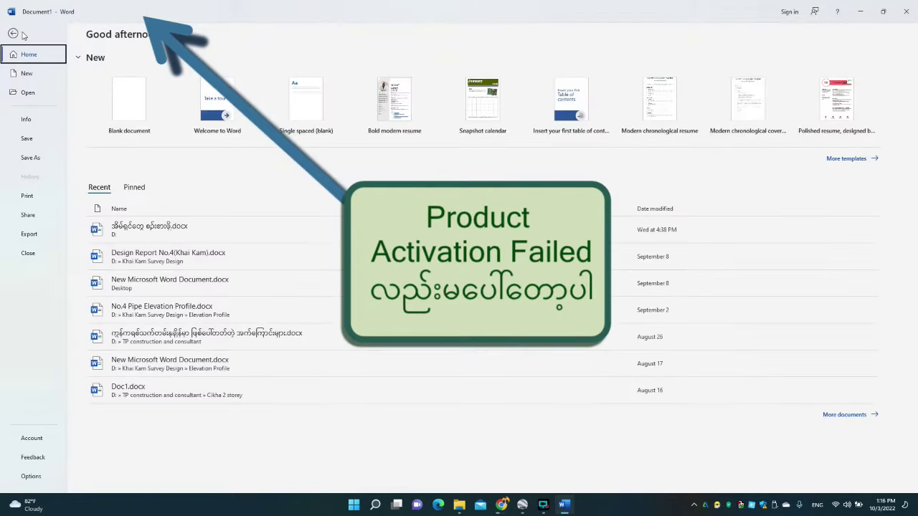
{"action": "left_click", "coordinate": [13, 34]}
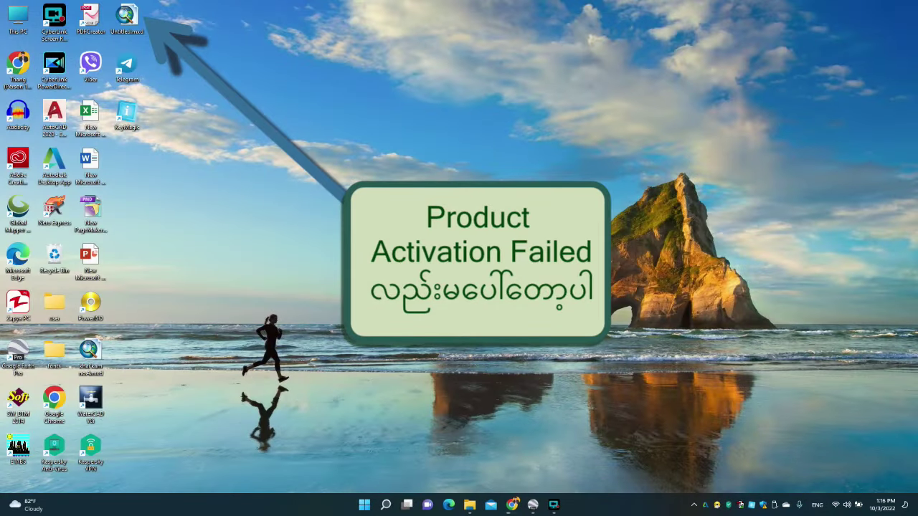
Reopen No.123.xlsx from the Khai Kam No.123 Pipe network folder, switch to Sheet1 and select cell B14
{"action": "mouse_move", "coordinate": [467, 508]}
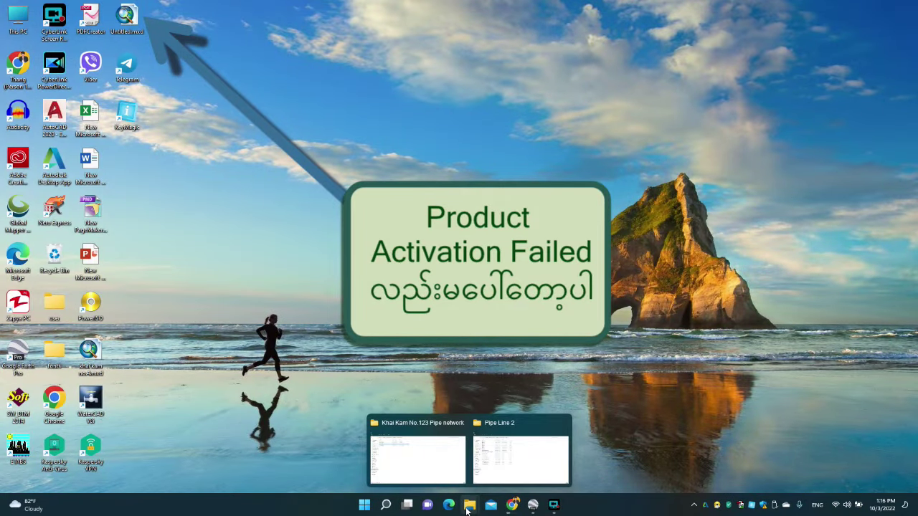
{"action": "left_click", "coordinate": [417, 455]}
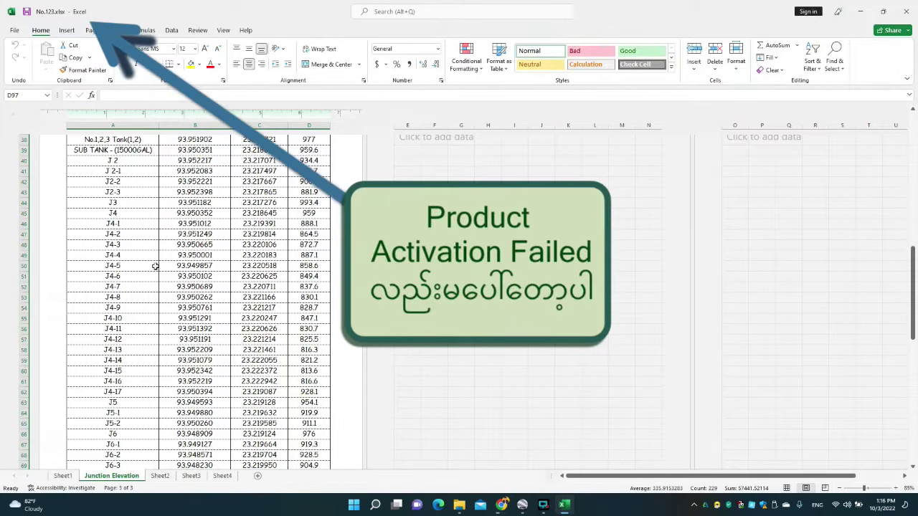
{"action": "left_click", "coordinate": [149, 266]}
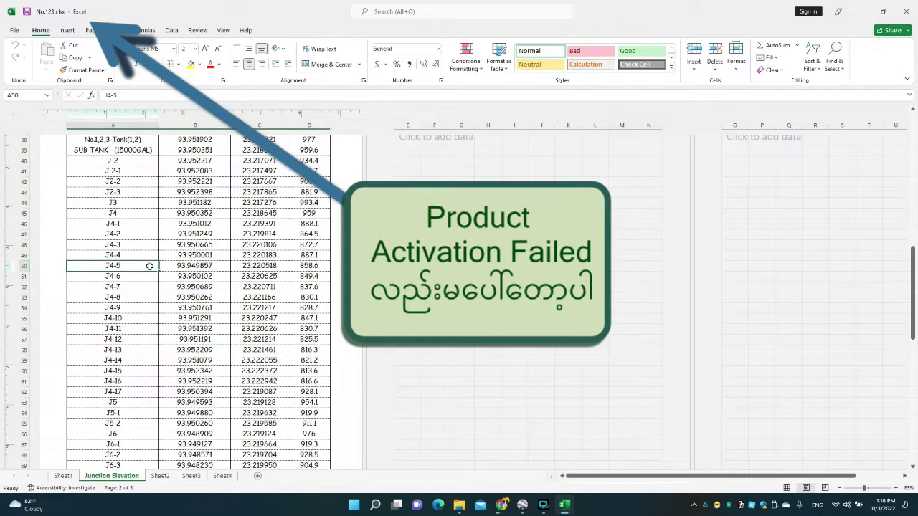
{"action": "left_click", "coordinate": [64, 476]}
{"action": "scroll", "coordinate": [126, 351], "scroll_direction": "up", "scroll_amount": 8}
{"action": "left_click", "coordinate": [82, 267]}
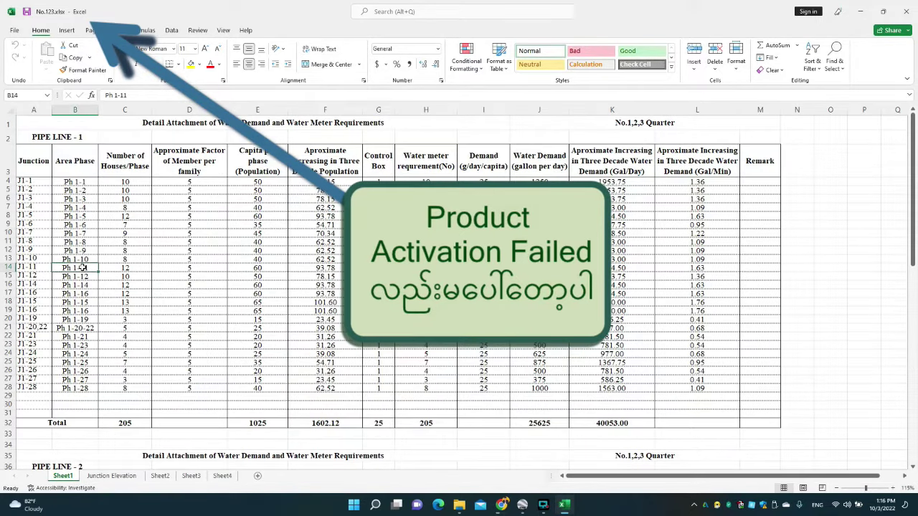